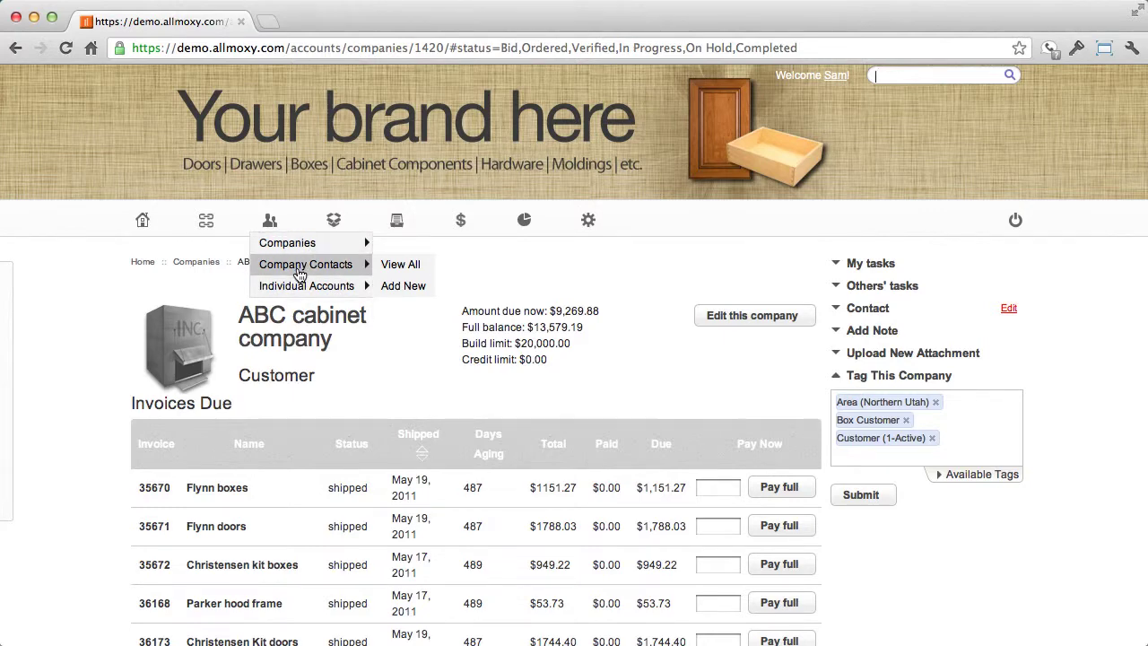
Open the form for adding a new company and look through its info, tags, financial and contact fields.
mouse_move(308, 289)
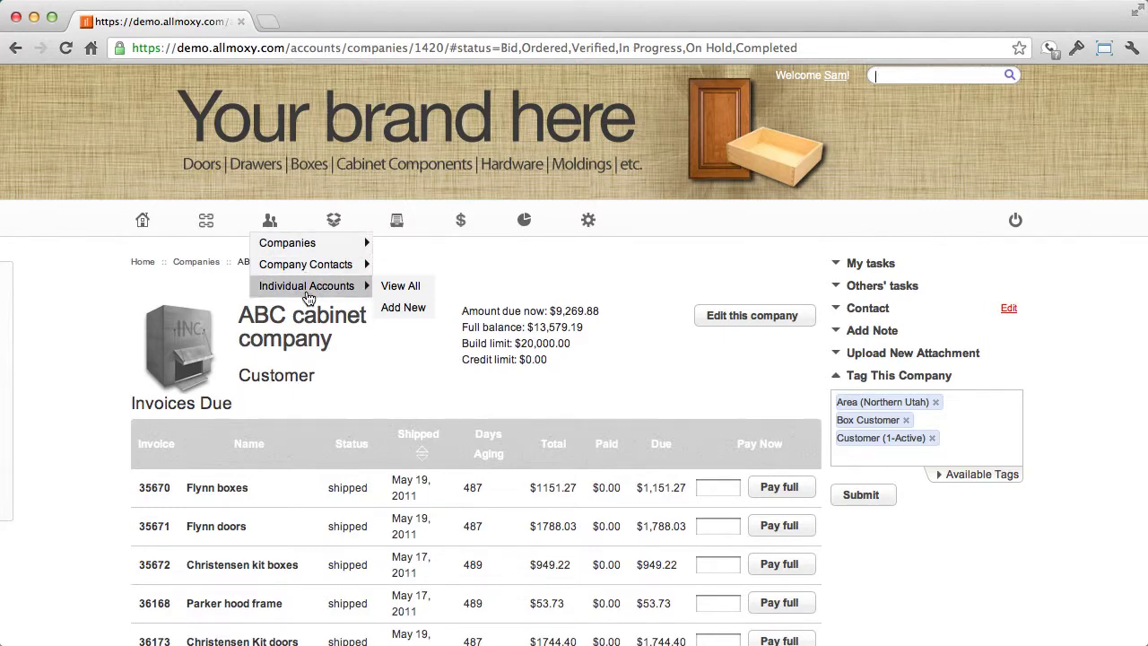
mouse_move(291, 239)
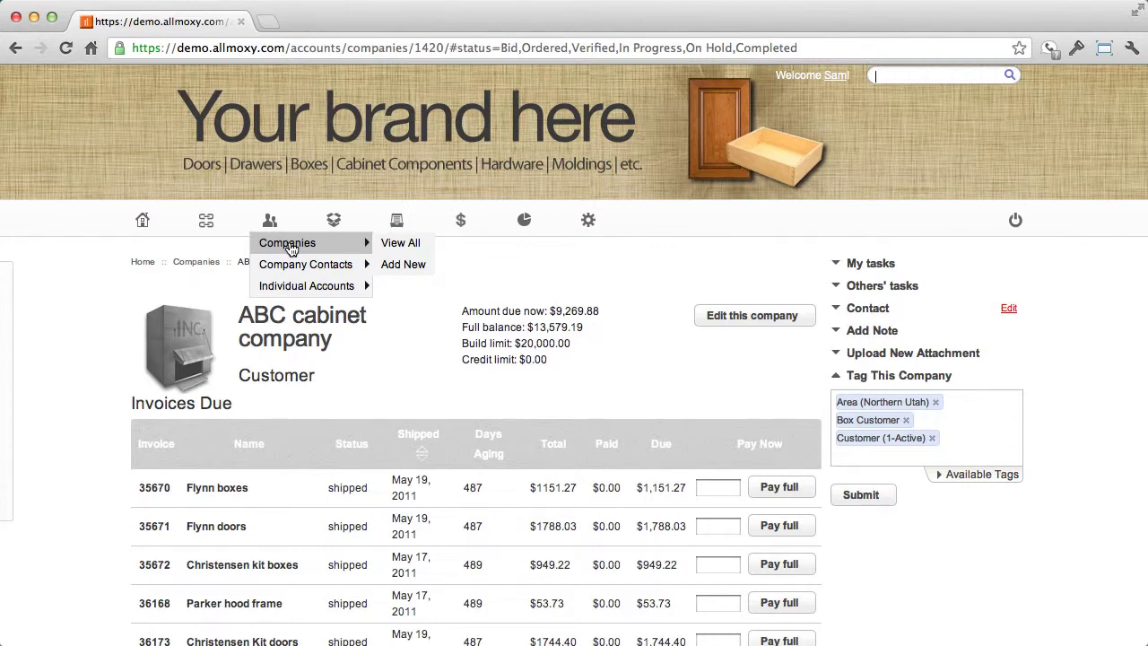
click(405, 264)
scroll(771, 394, down, 4)
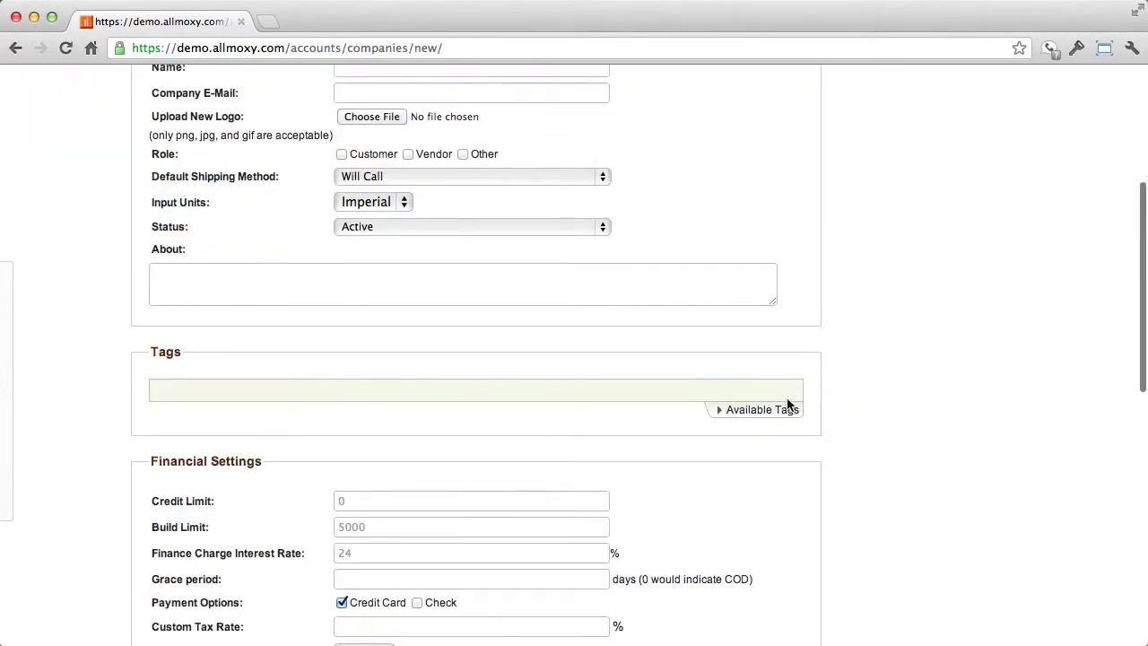
scroll(787, 403, up, 4)
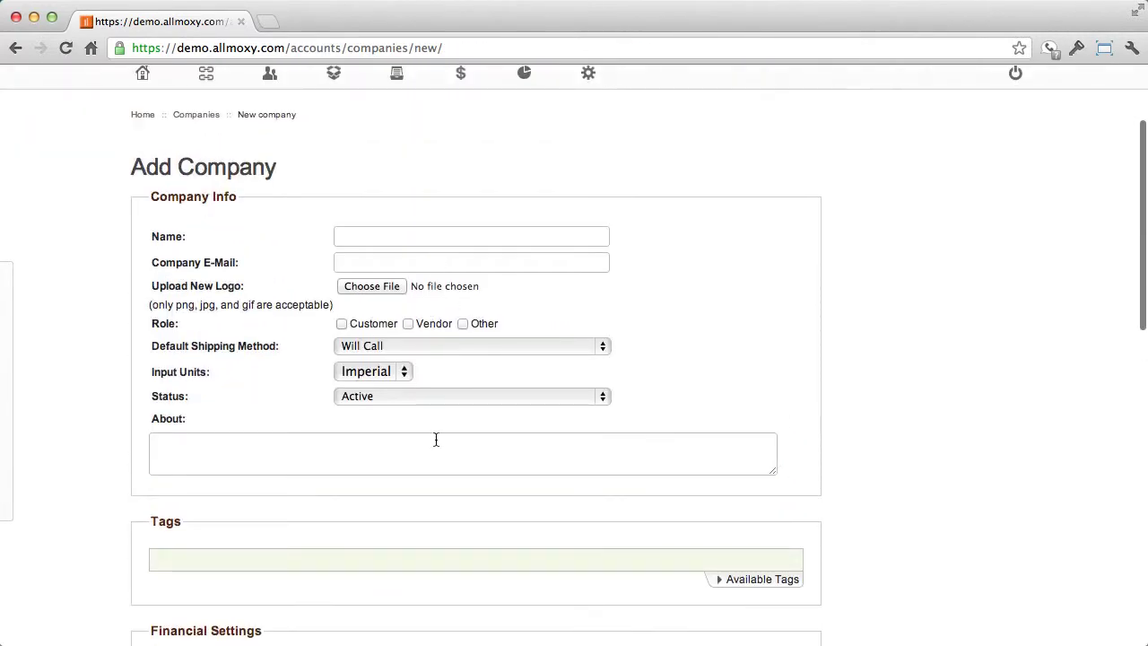
scroll(438, 440, down, 3)
scroll(437, 439, down, 10)
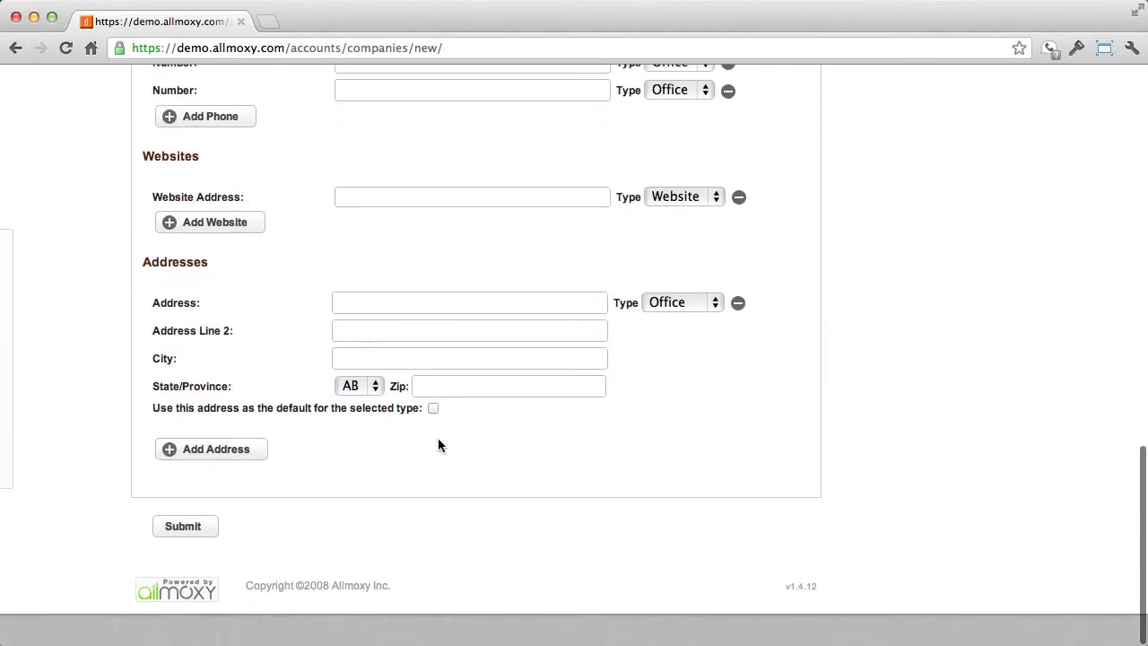
scroll(437, 440, up, 15)
scroll(384, 526, down, 1)
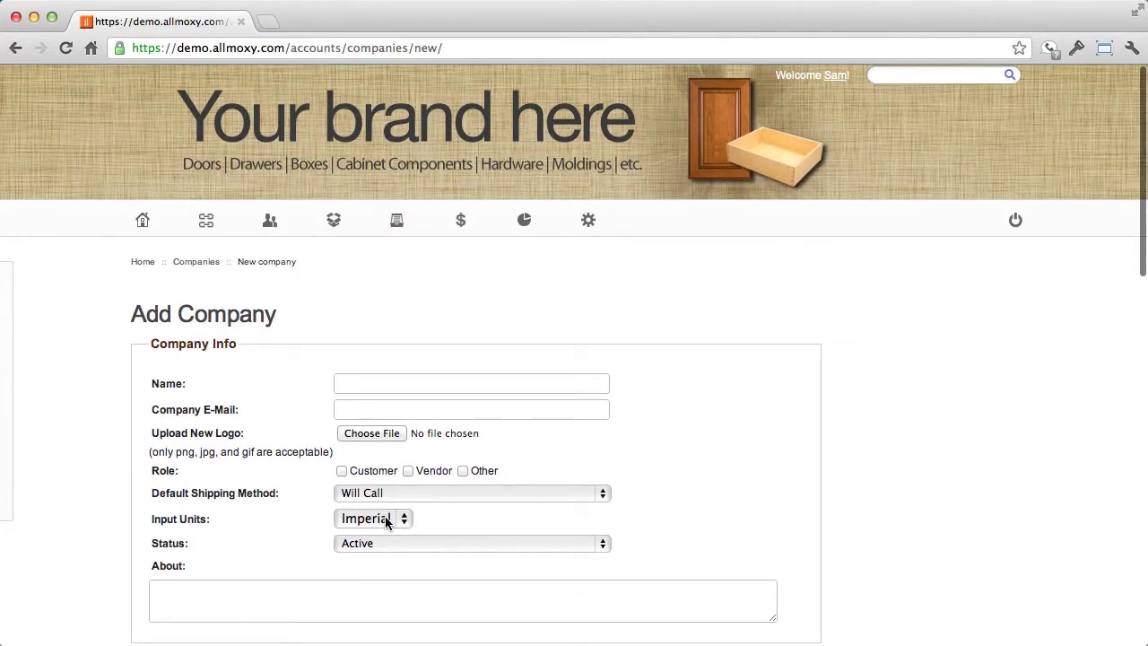
Open the Import Data settings and choose Companies as the data to import.
mouse_move(523, 225)
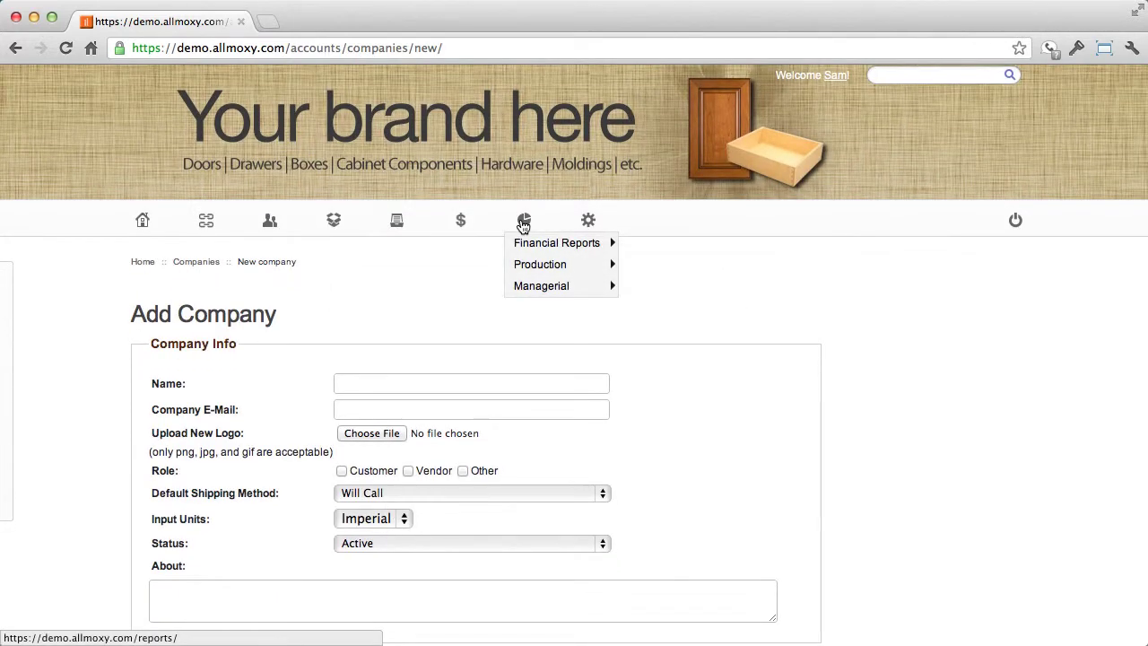
mouse_move(587, 221)
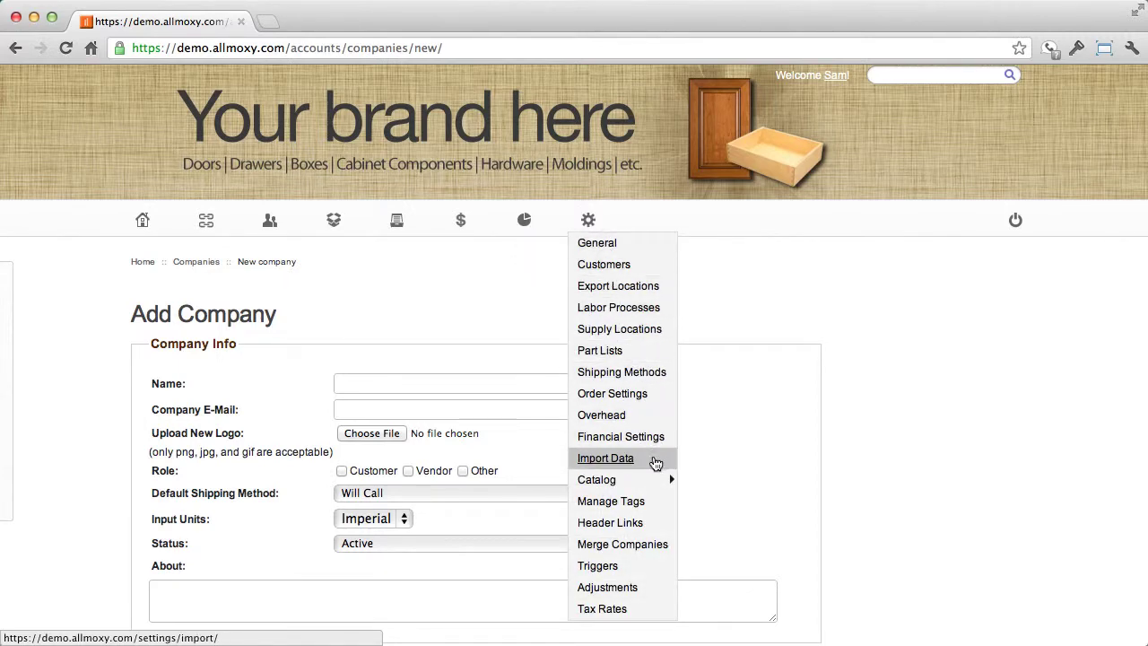
click(653, 459)
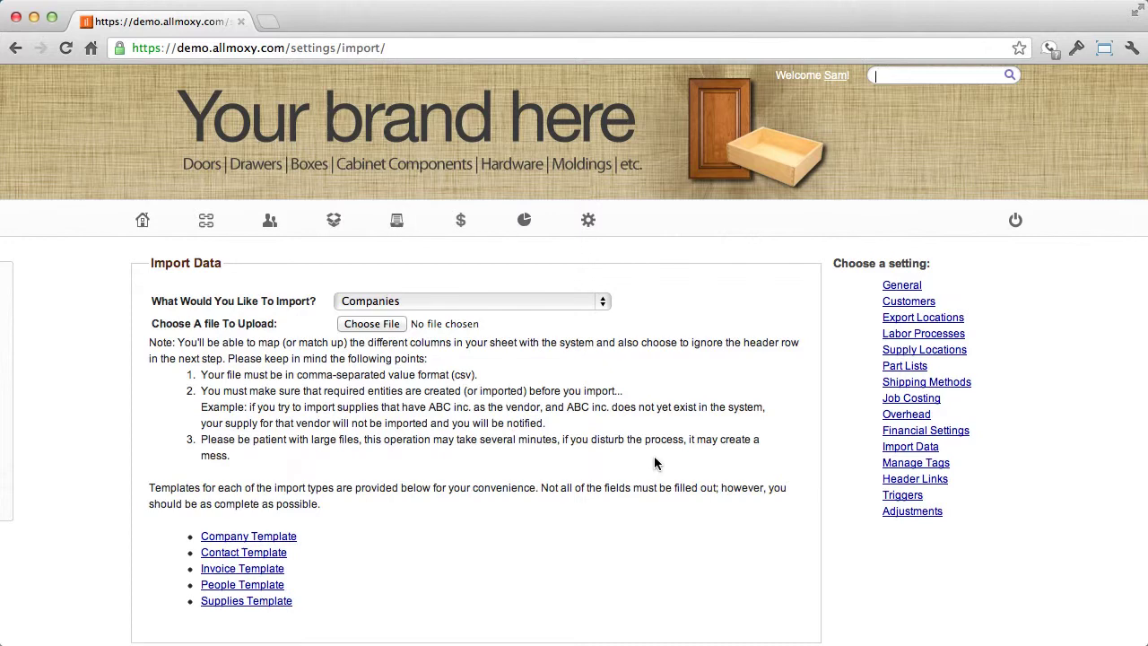
click(489, 301)
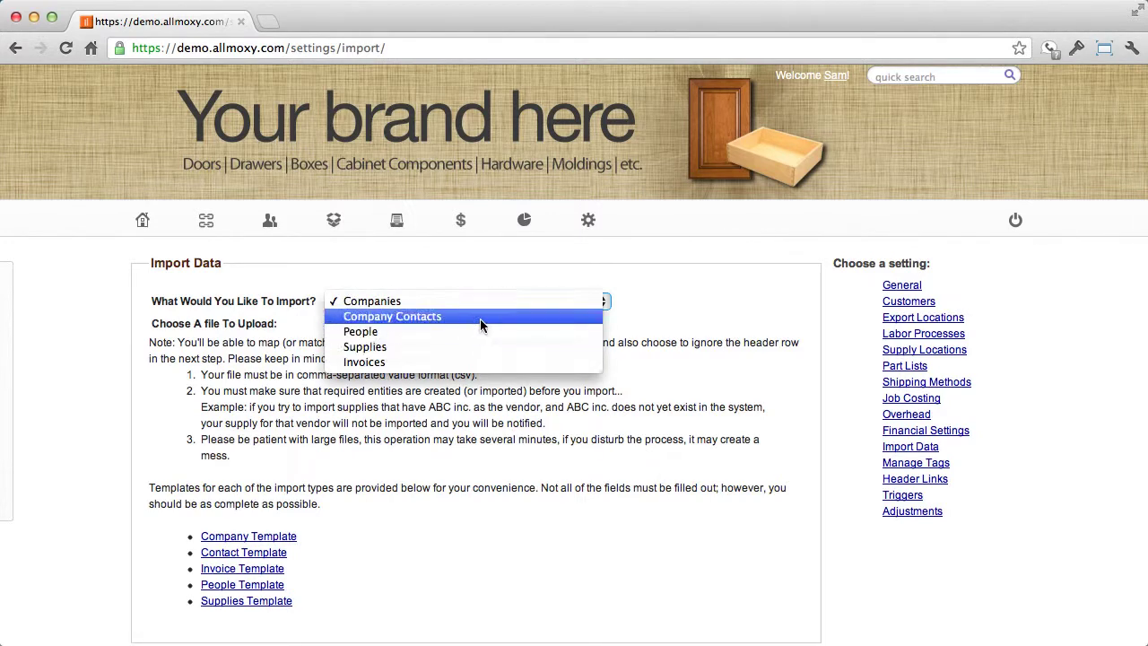
click(479, 303)
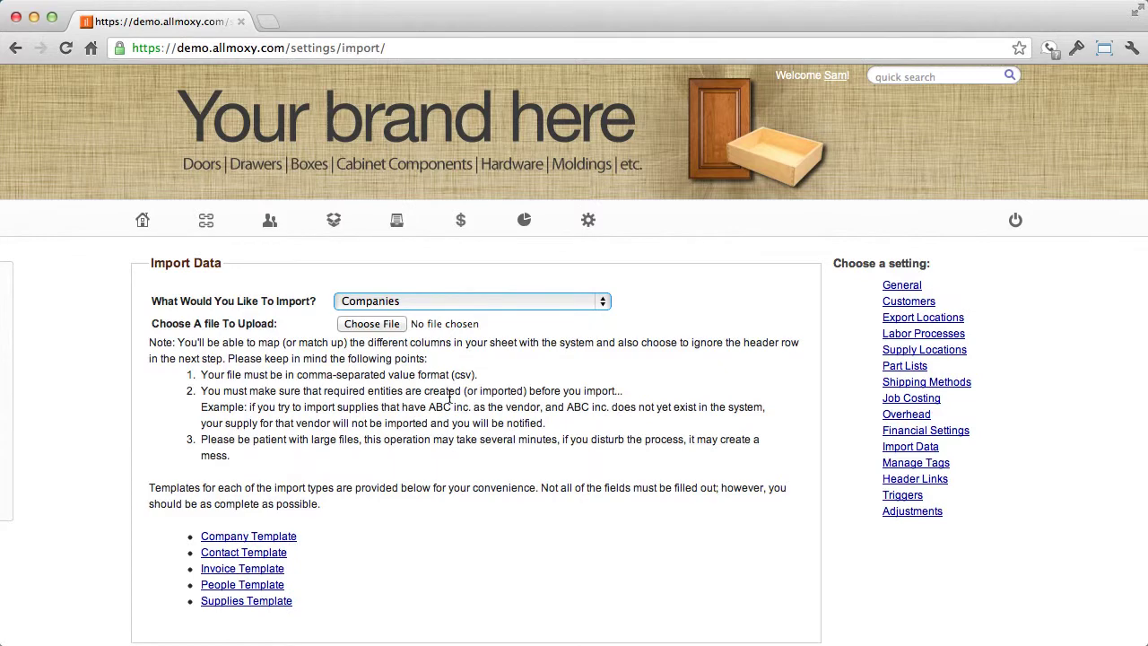
Open the Company Template file in the spreadsheet program, review its column headers, and return to the browser.
click(273, 536)
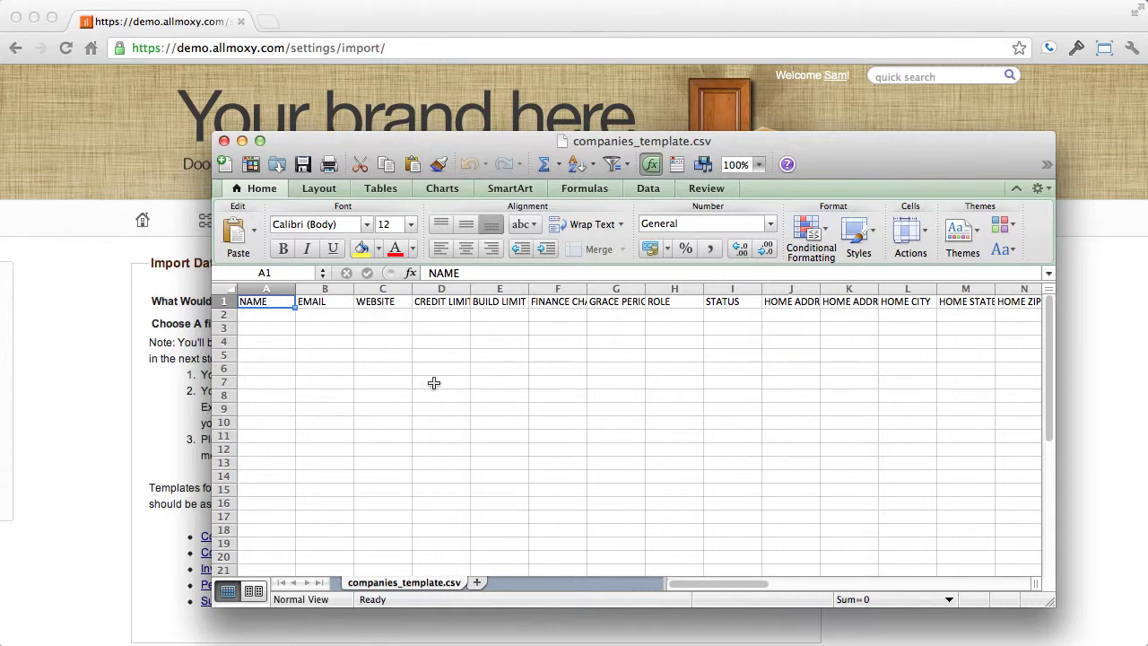
click(325, 310)
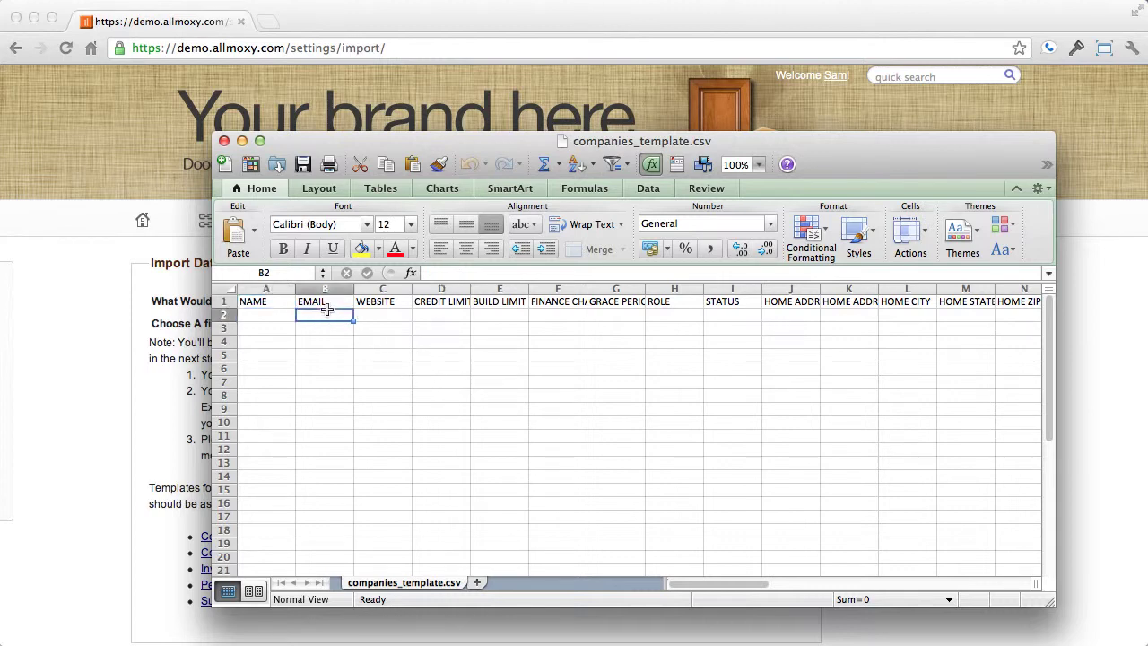
click(329, 303)
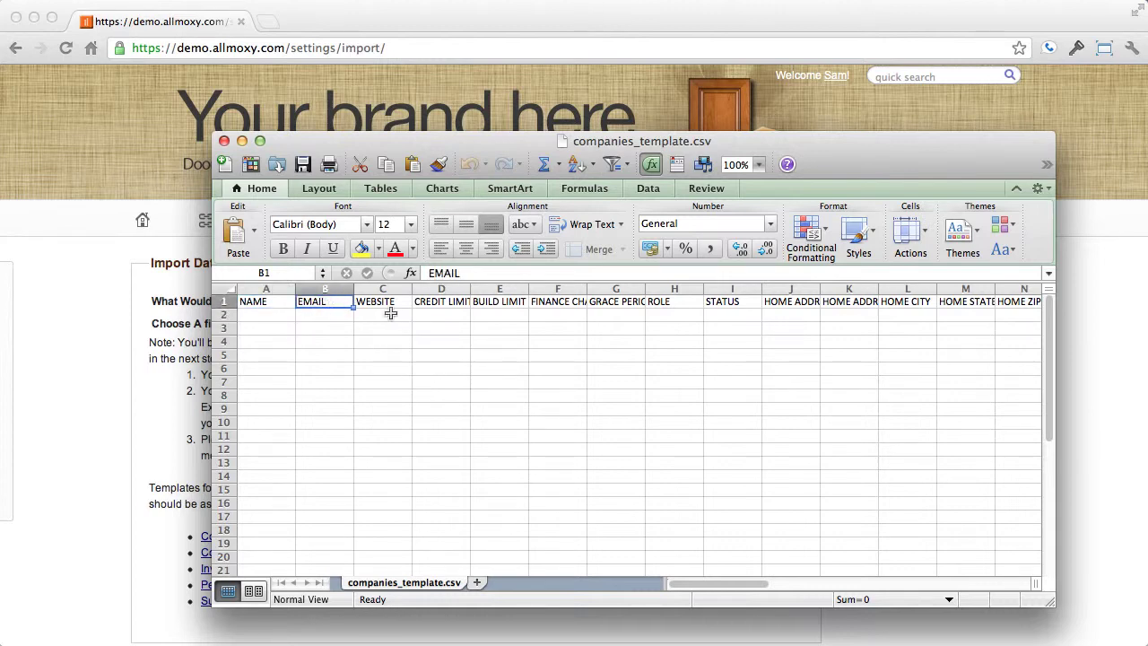
scroll(403, 321, right, 10)
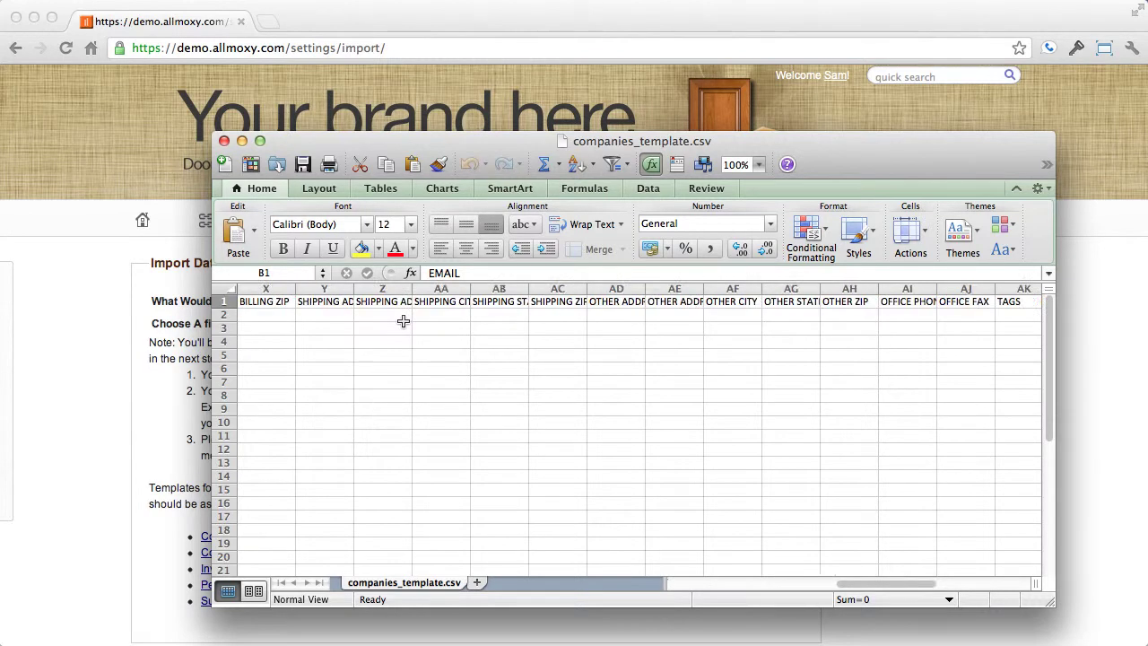
scroll(404, 321, right, 5)
scroll(403, 321, left, 20)
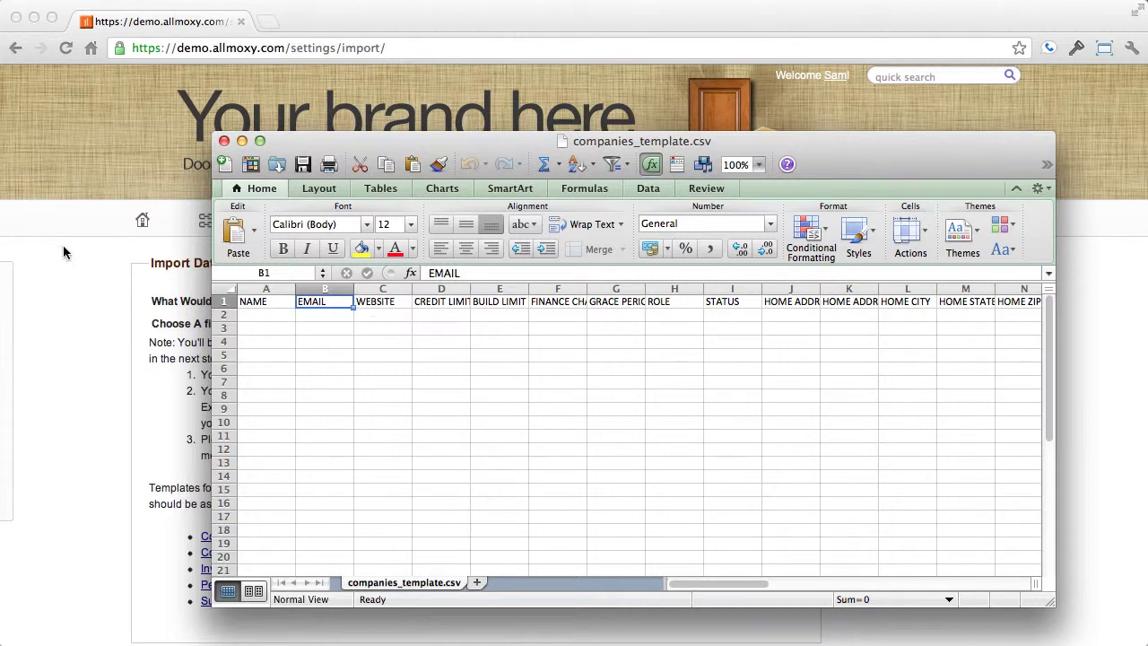
click(45, 299)
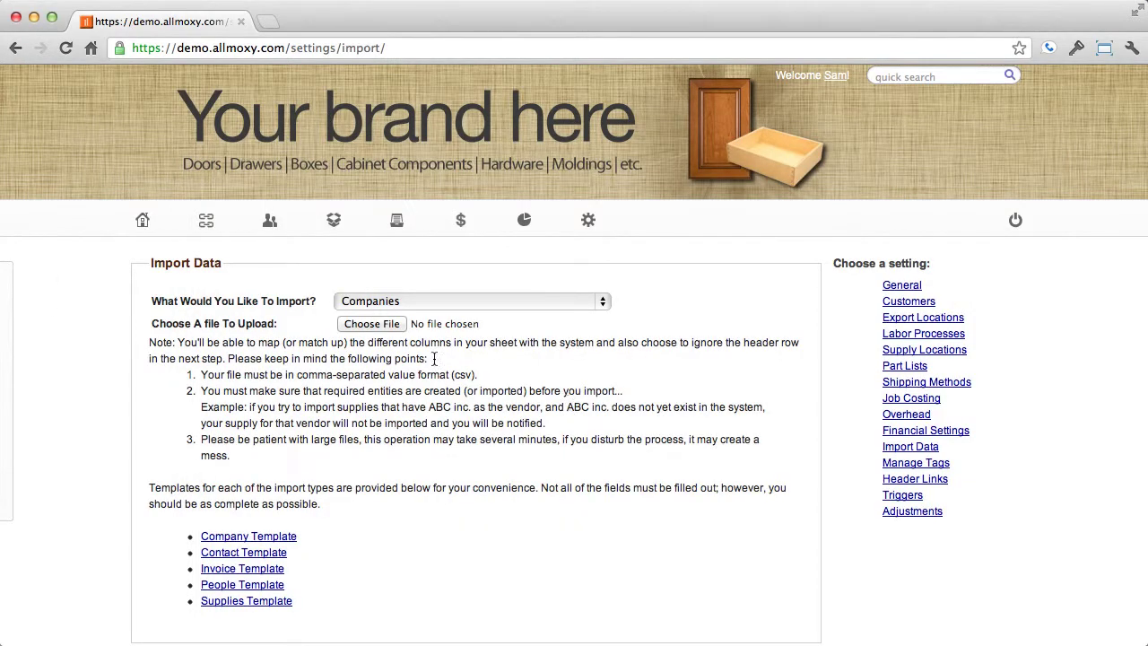
Choose companies.csv from the Desktop as the upload file and submit the companies import.
key(BackSpace)
click(375, 325)
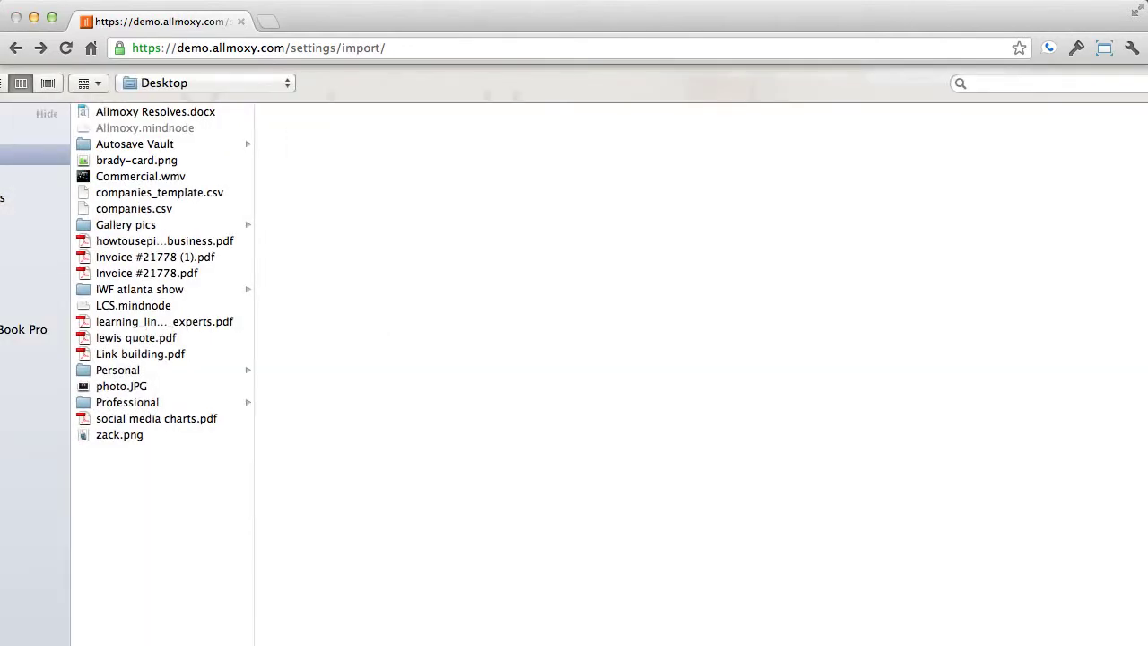
click(141, 208)
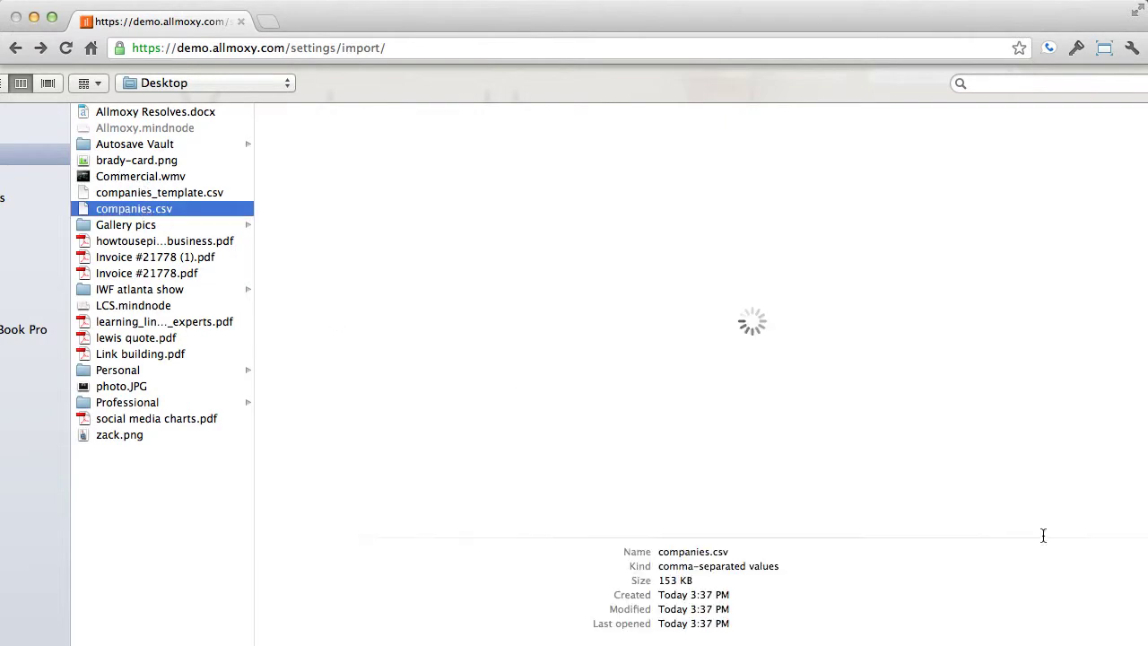
key(Return)
scroll(586, 409, down, 3)
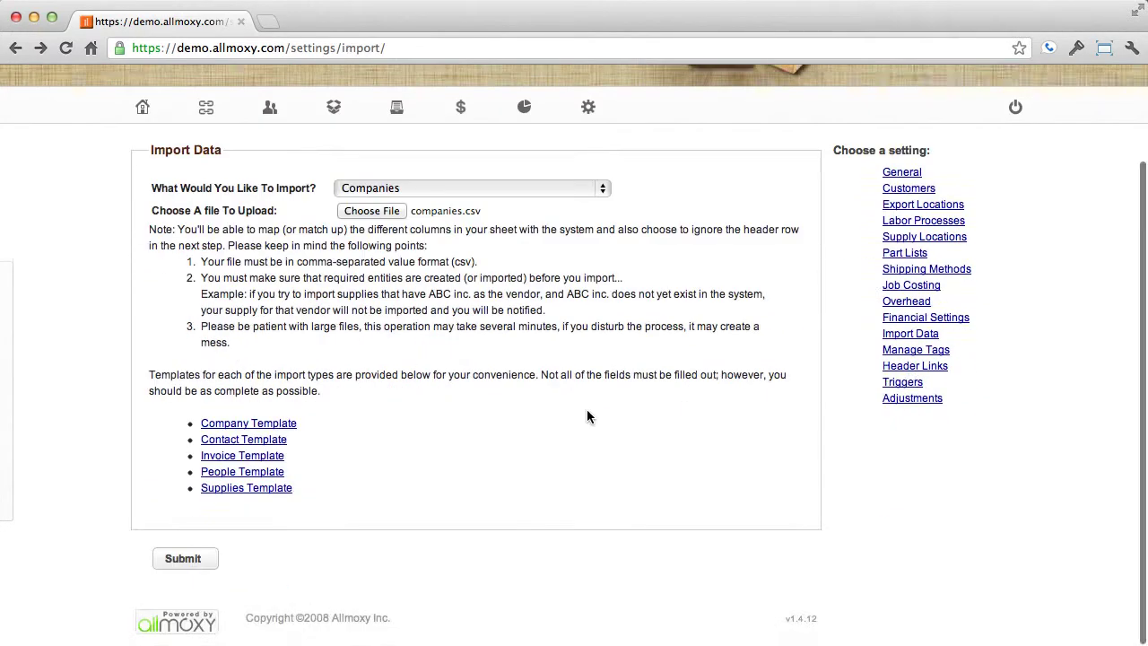
click(184, 557)
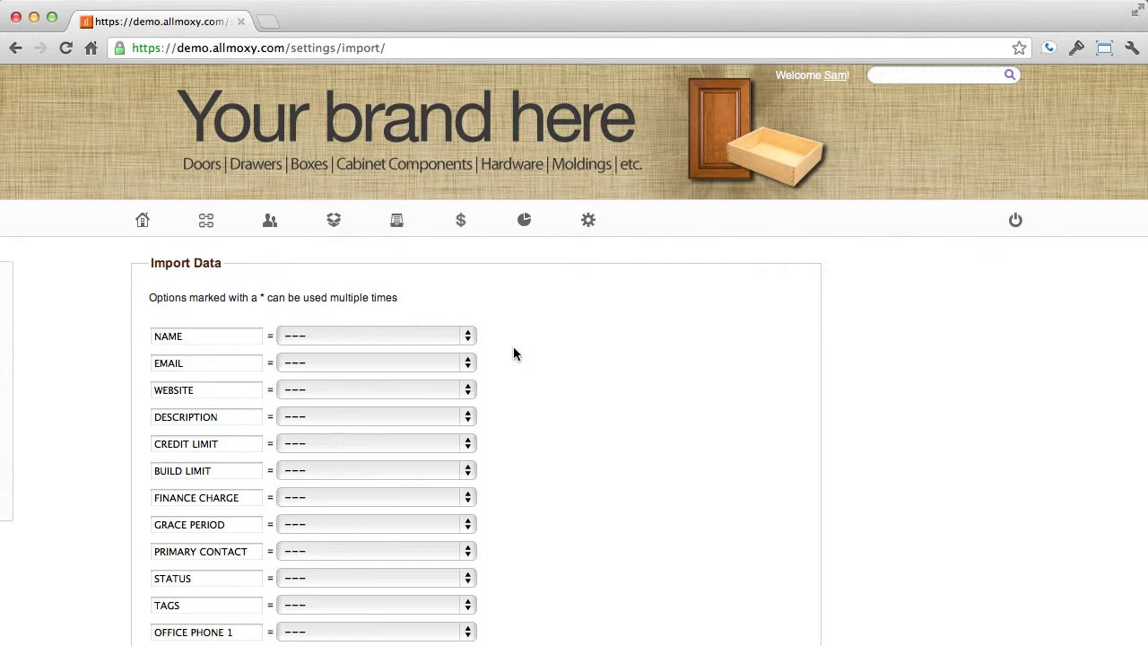
Map the NAME, EMAIL and WEBSITE columns to the Name, Email and Website fields.
click(468, 337)
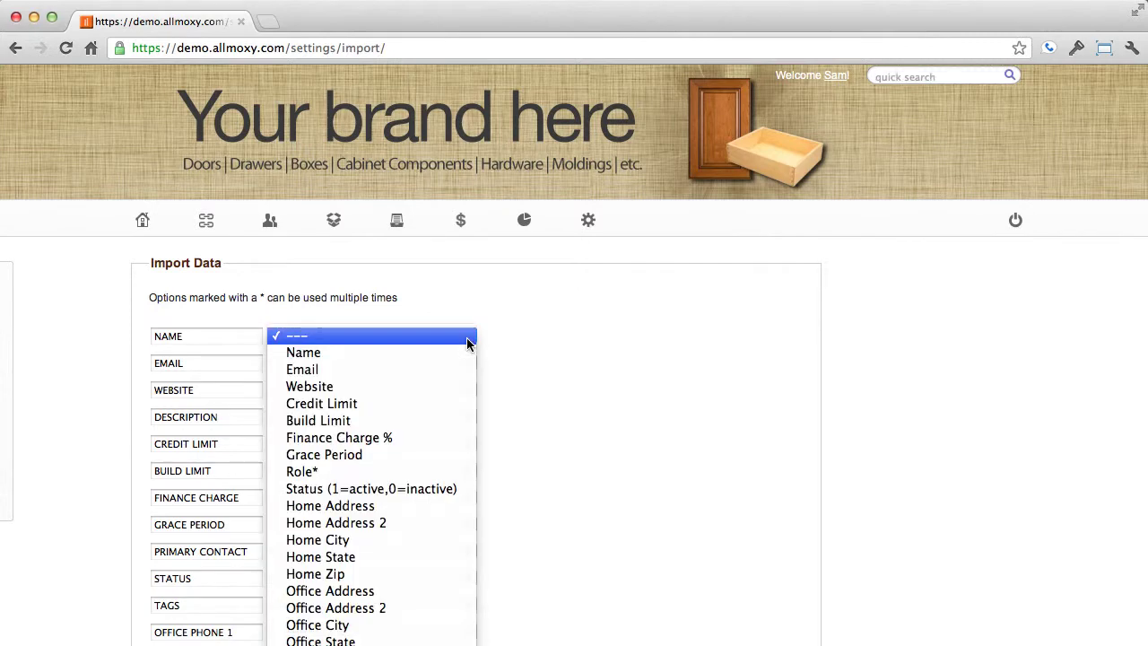
click(453, 352)
click(451, 362)
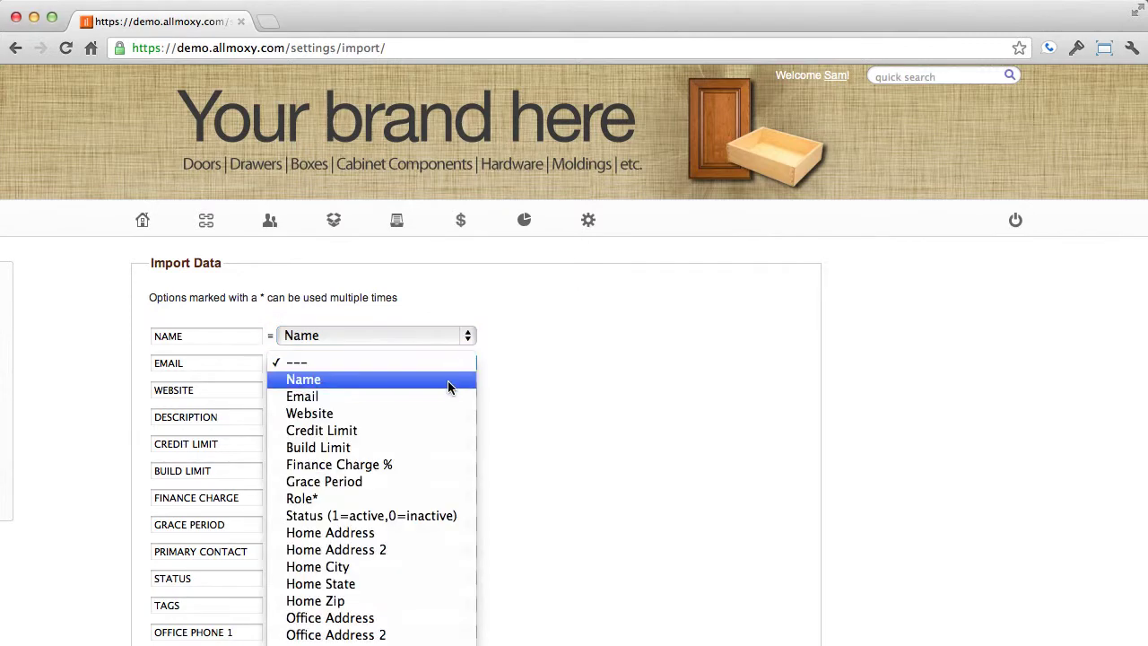
click(447, 397)
click(412, 390)
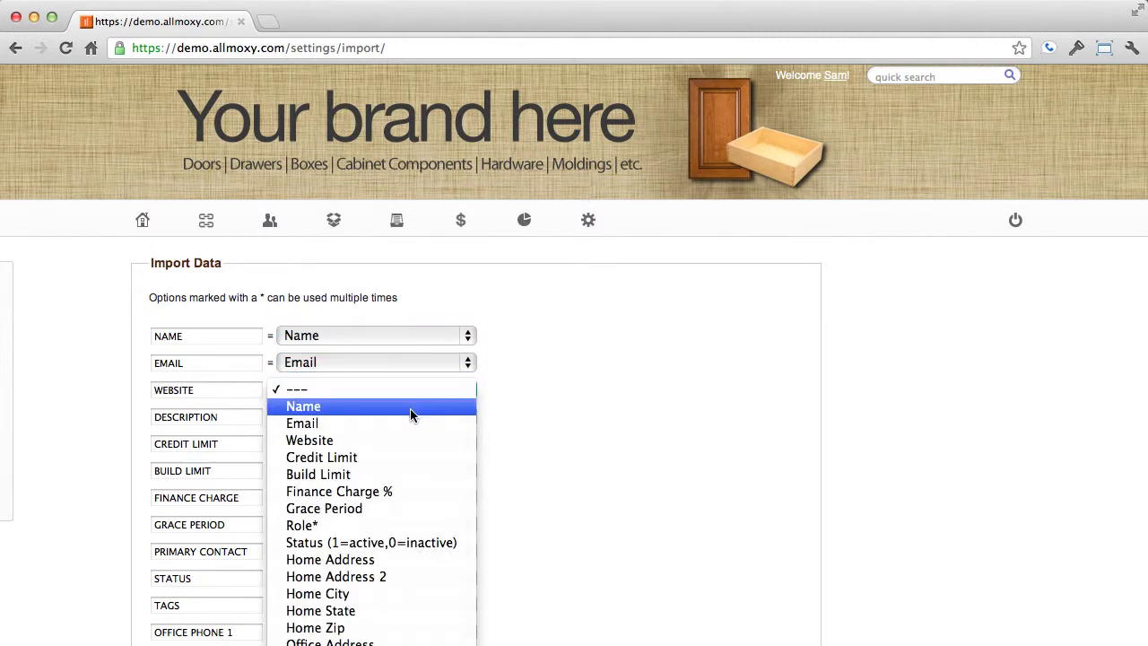
click(408, 441)
Check the available target fields for the DESCRIPTION and BUILD LIMIT columns without assigning any.
click(425, 420)
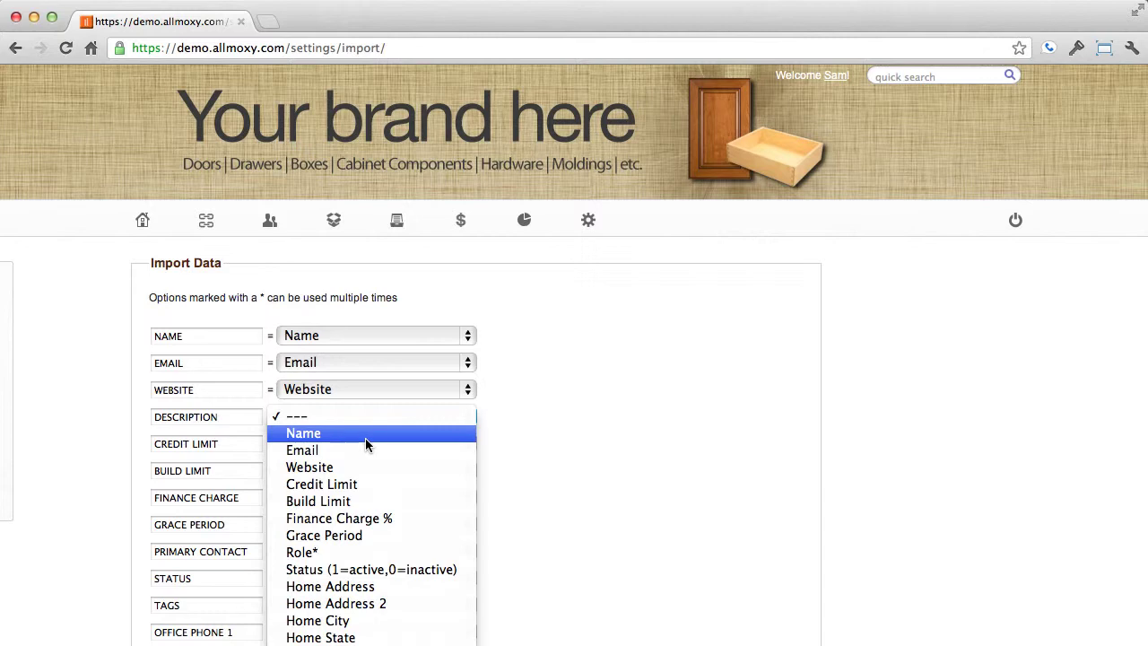
click(613, 523)
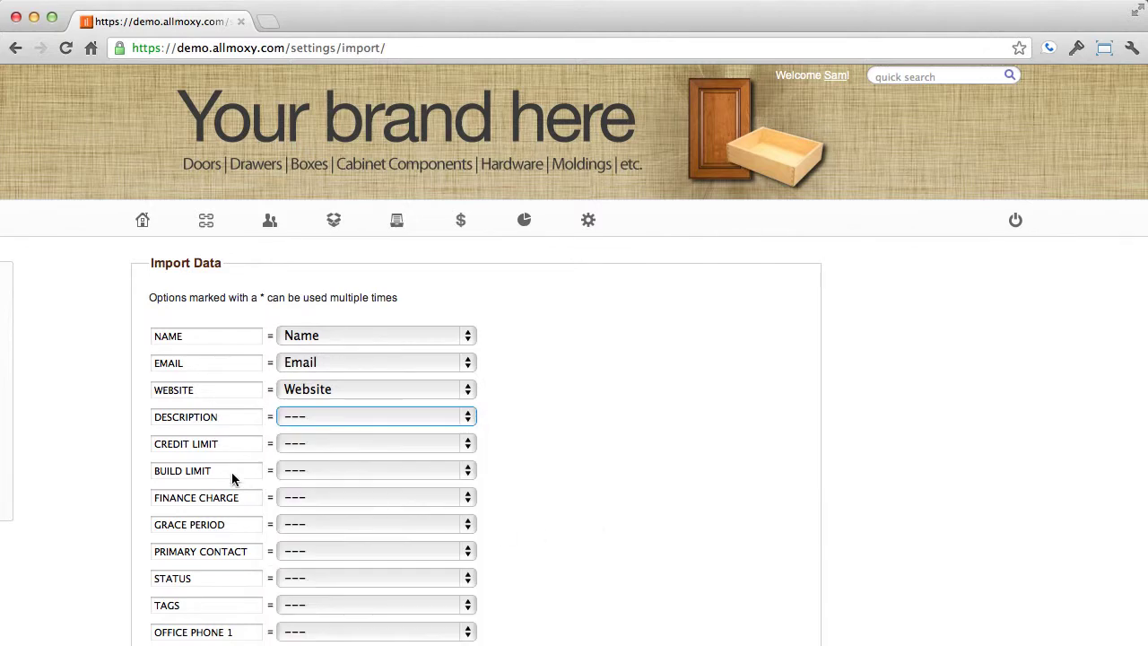
click(226, 472)
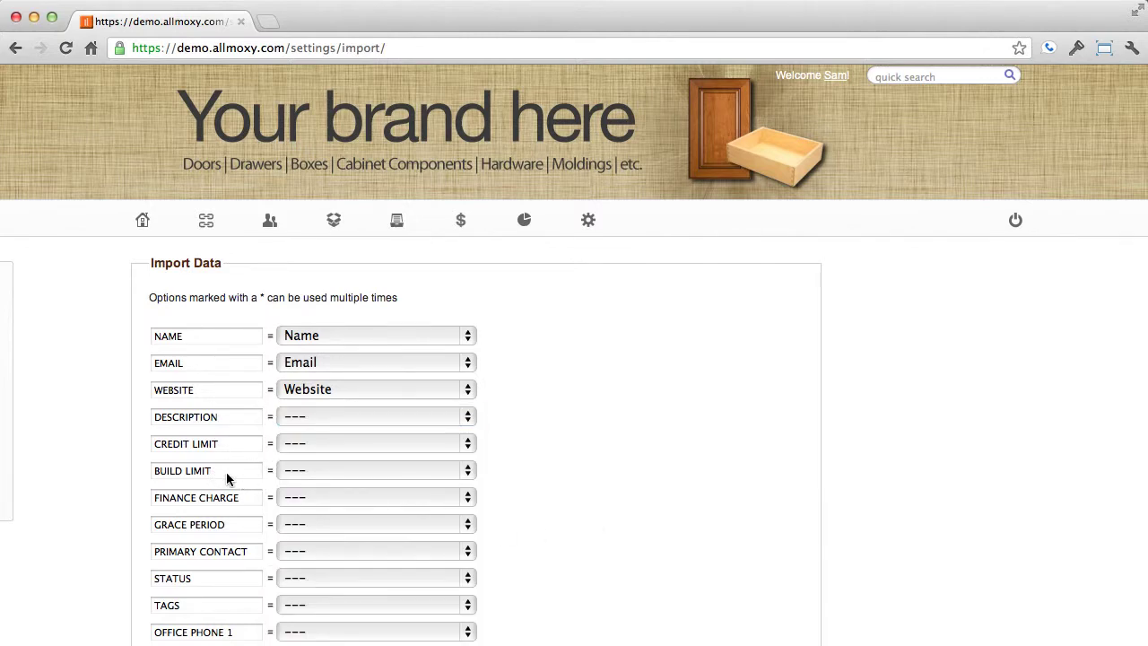
click(340, 472)
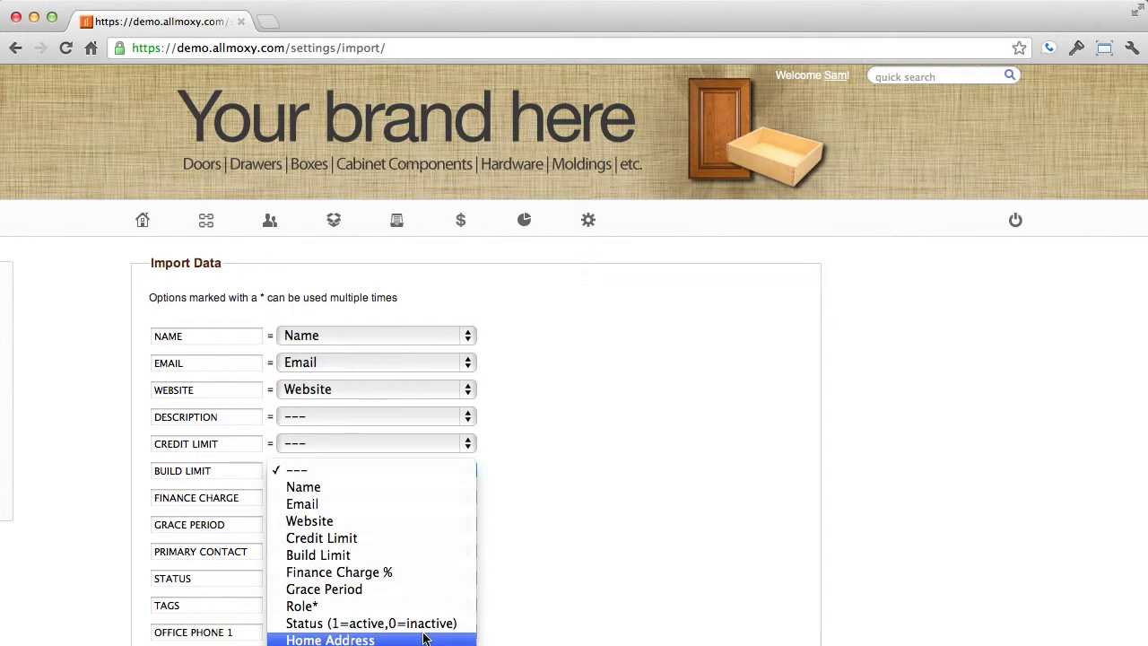
click(605, 496)
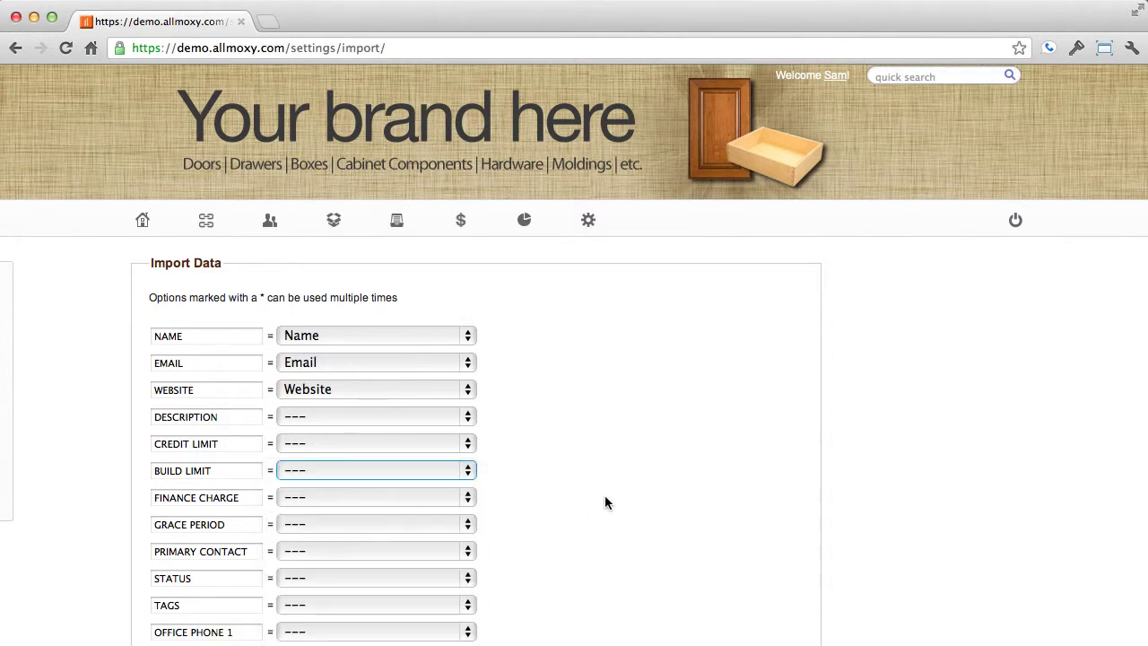
Review the remaining column mappings and the Ignore first row option at the end of the import form.
scroll(341, 455, down, 10)
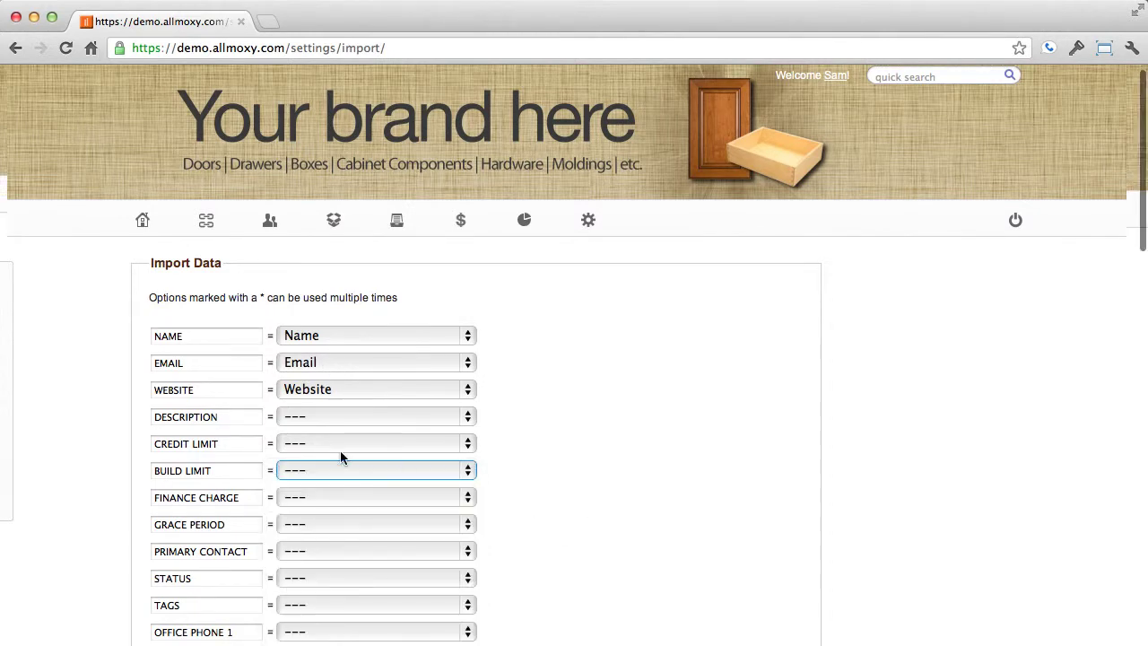
scroll(340, 457, down, 8)
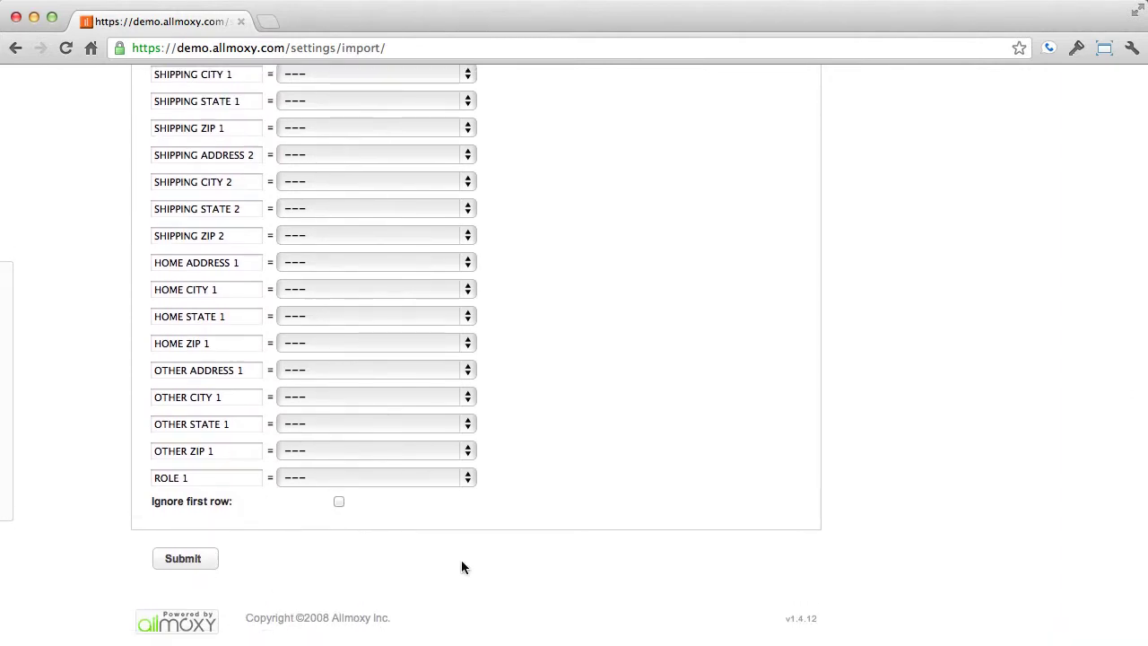
click(162, 504)
click(199, 563)
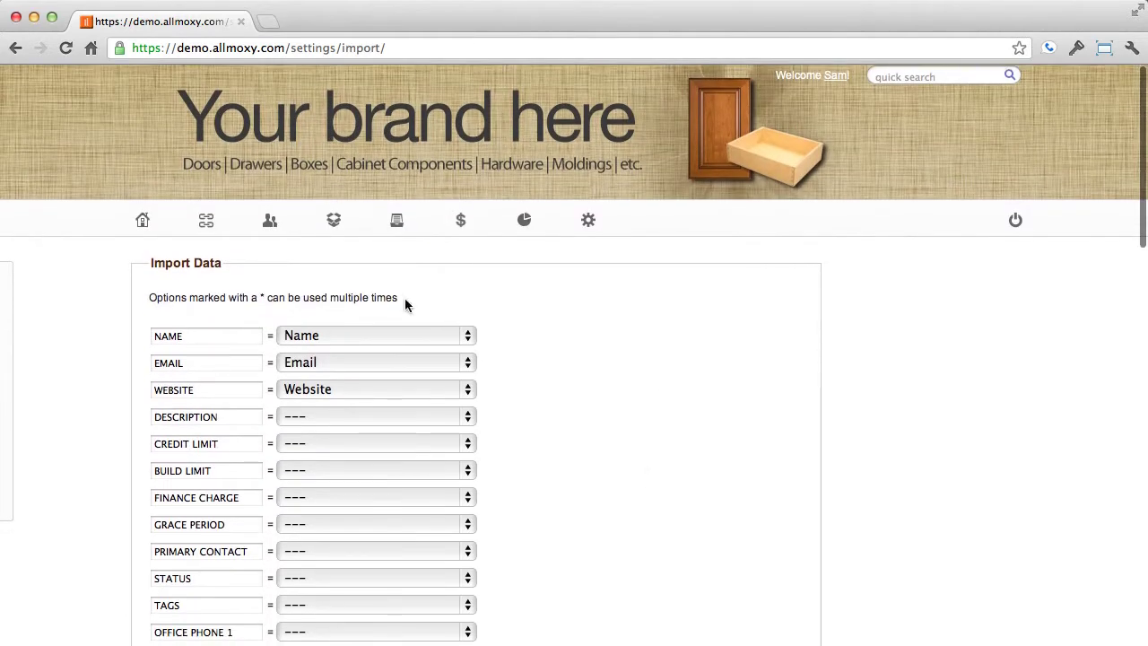
mouse_move(270, 222)
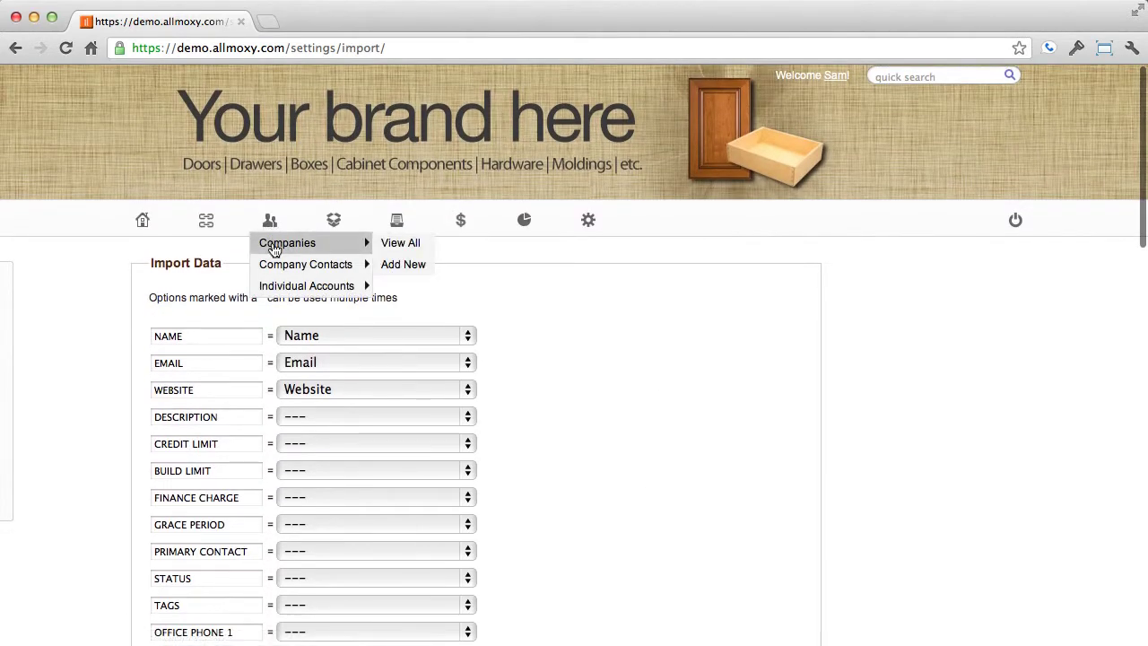
mouse_move(283, 267)
mouse_move(295, 287)
mouse_move(320, 261)
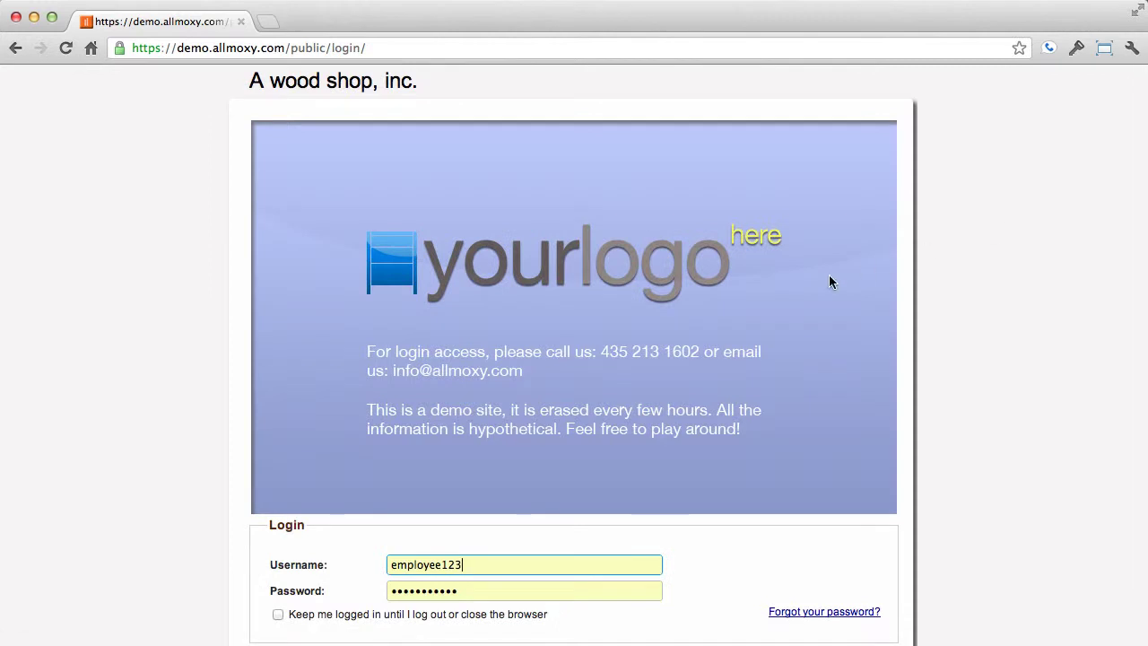
View the Log In and Create Account options on the public login page.
scroll(829, 281, down, 3)
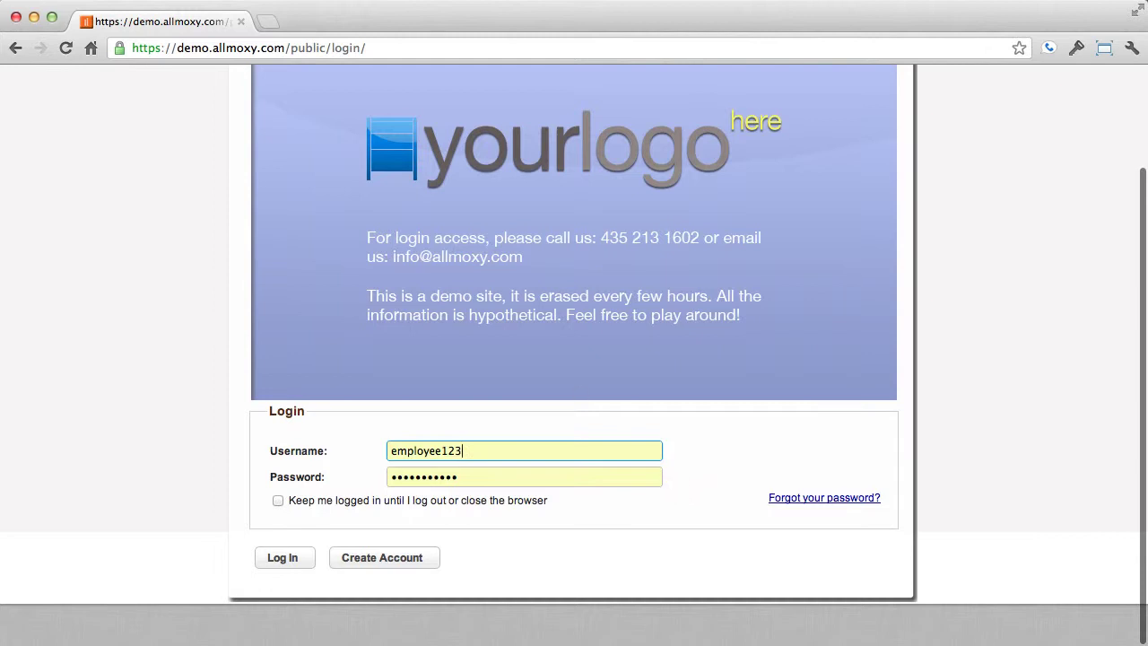
Open the public account creation form and review the company fields for a Business account.
click(359, 557)
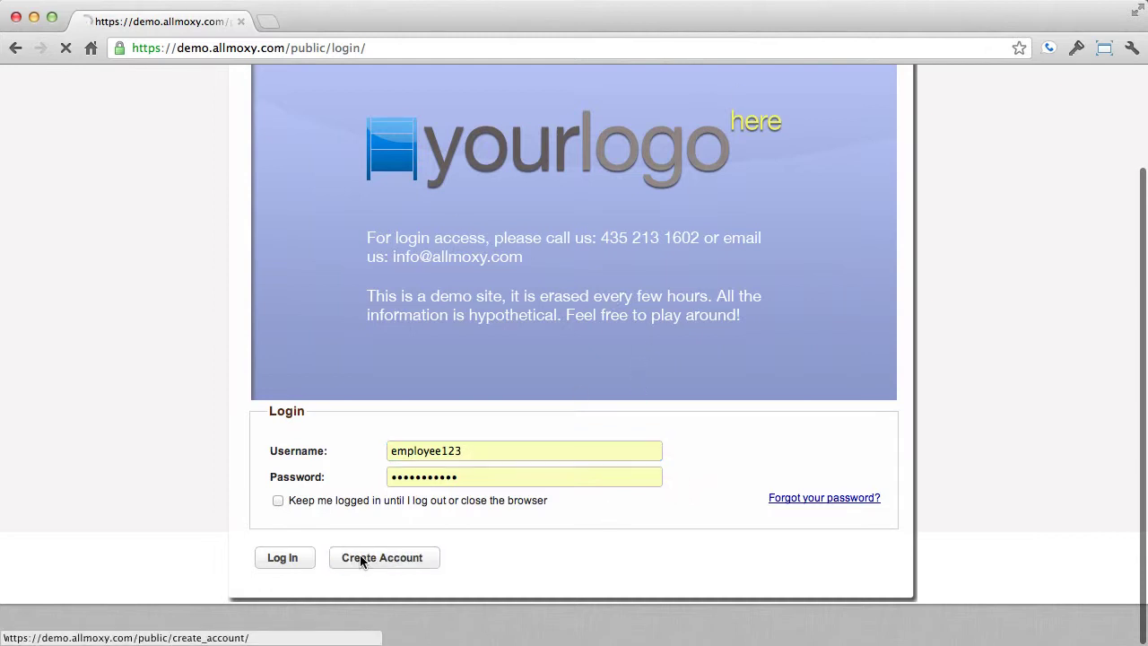
scroll(880, 427, up, 10)
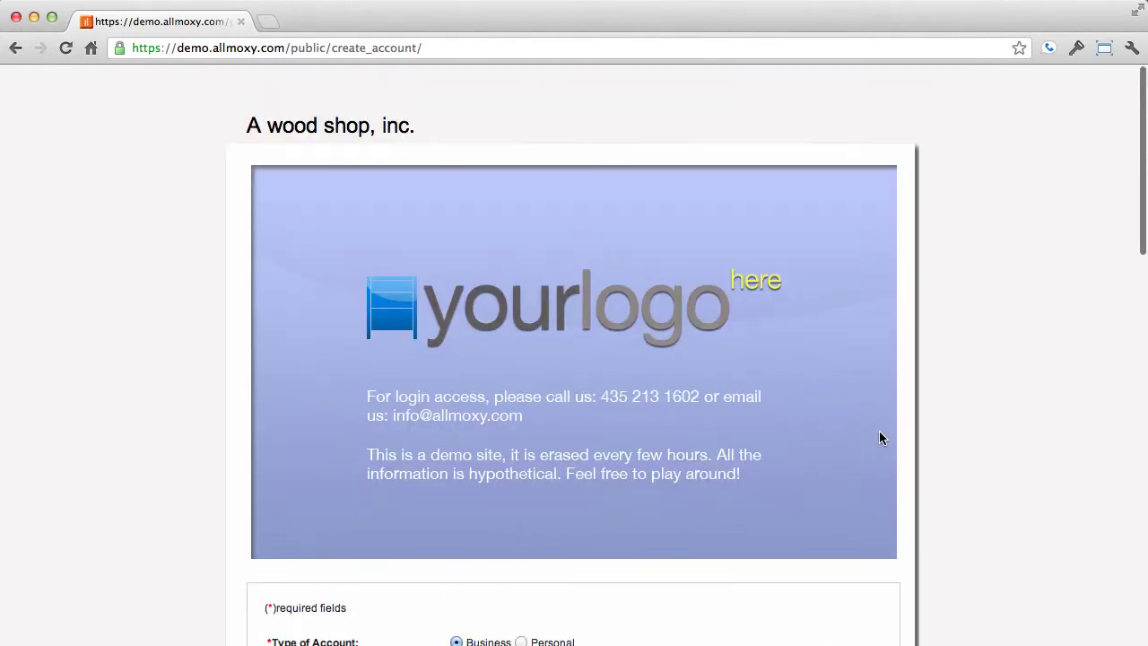
scroll(879, 437, down, 6)
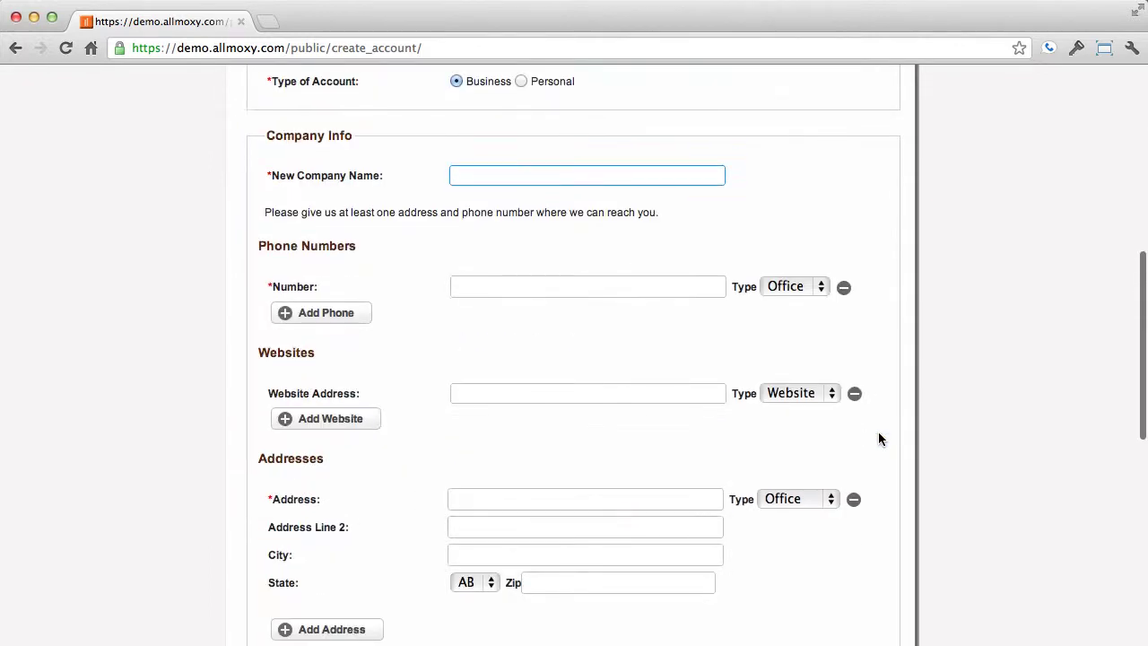
scroll(878, 439, up, 1)
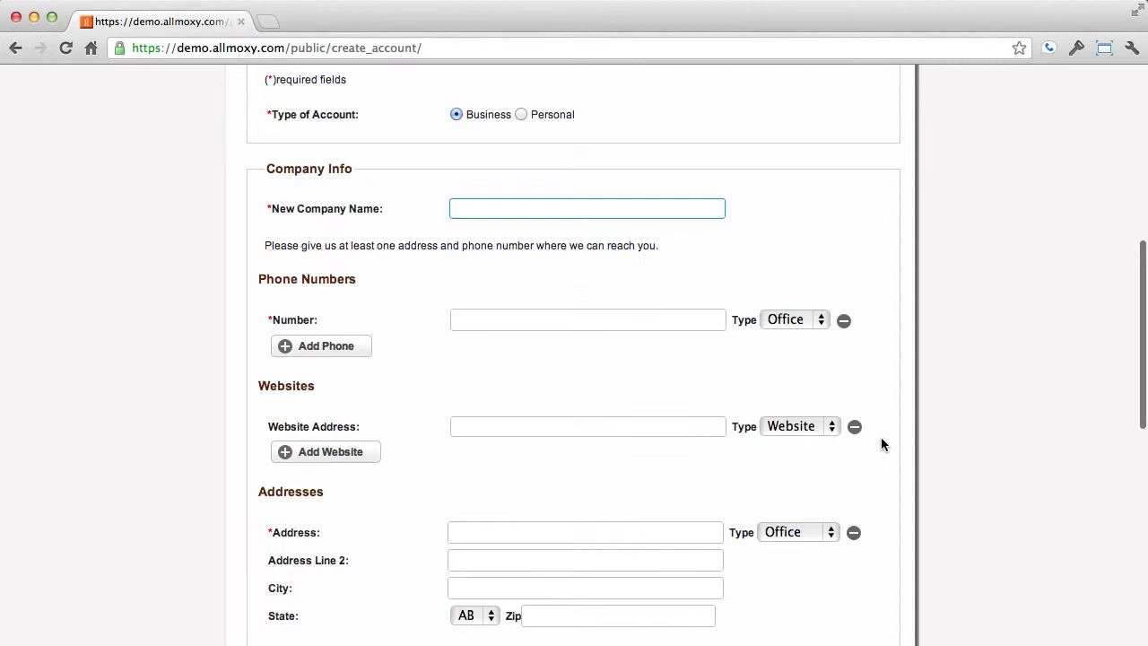
Compare the Personal account type's fields with those of Business, and review the Business form through its User Account section.
click(520, 114)
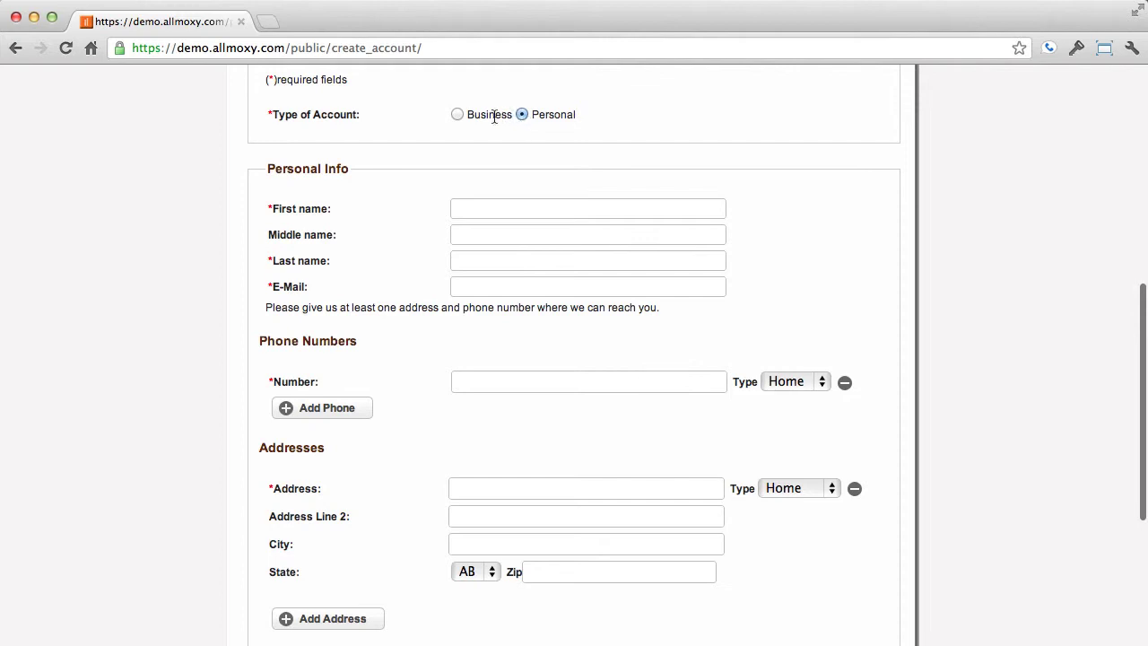
click(456, 115)
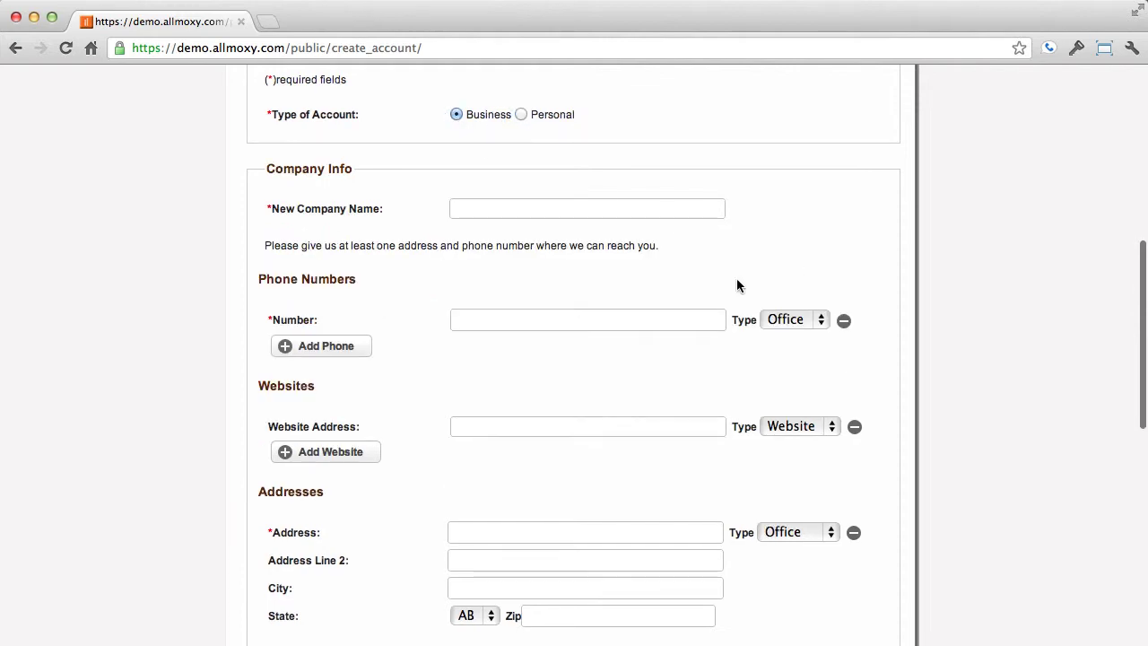
scroll(730, 308, down, 5)
scroll(729, 307, down, 3)
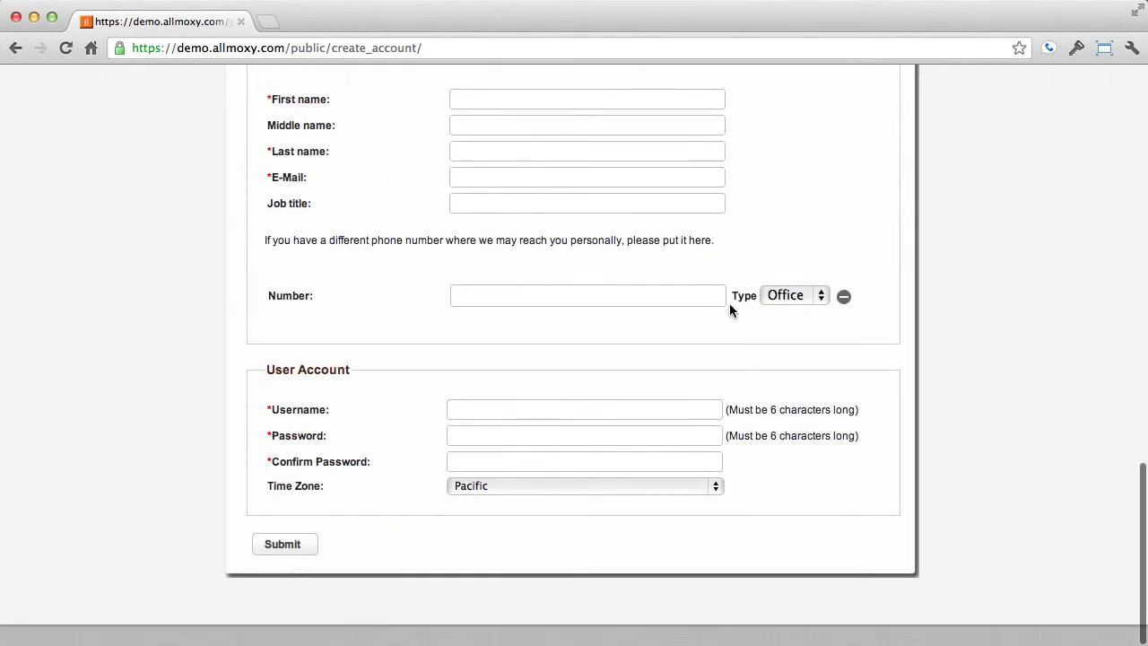